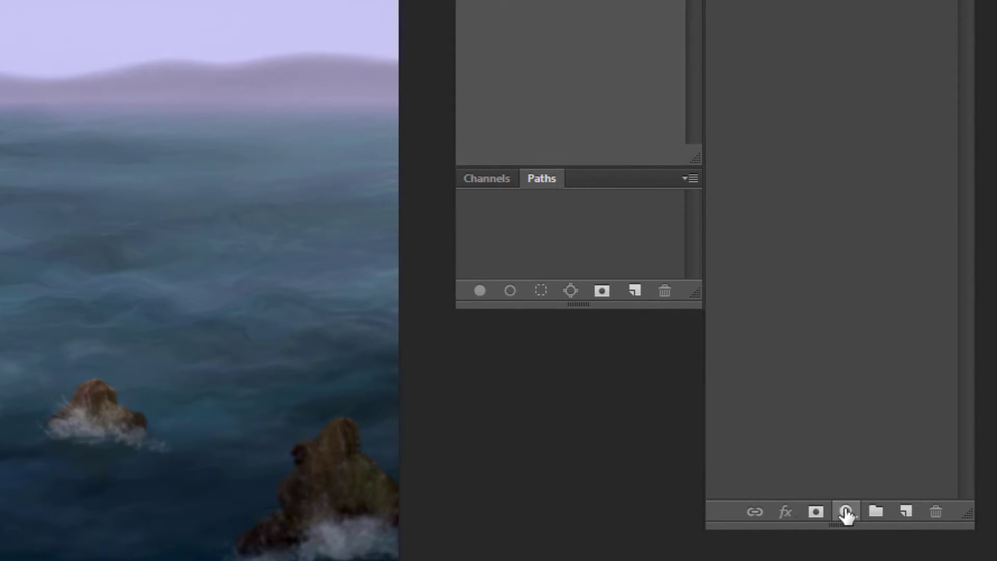
Step: Add a Hue/Saturation adjustment layer above the background and set its colour range to Reds
click(846, 513)
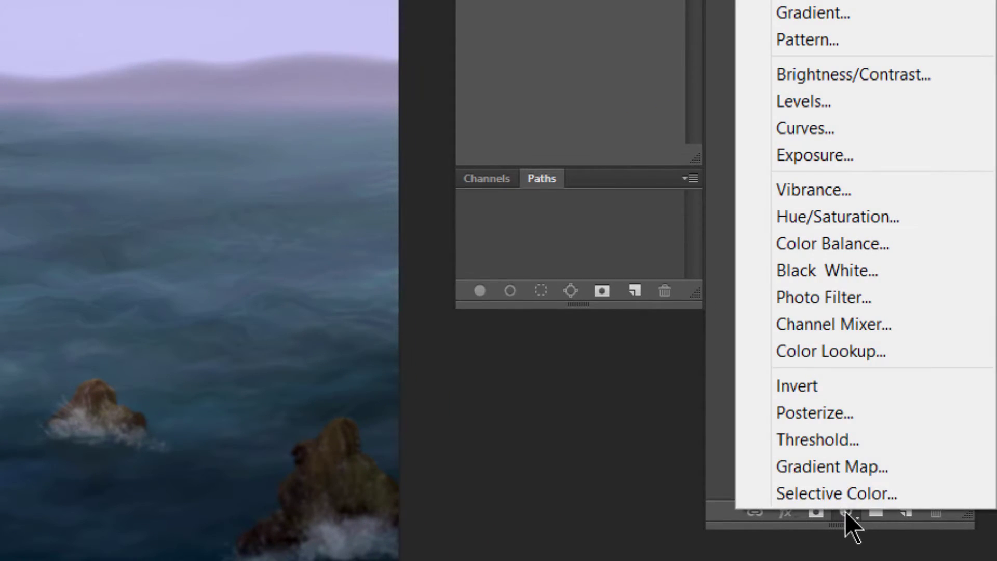
click(833, 218)
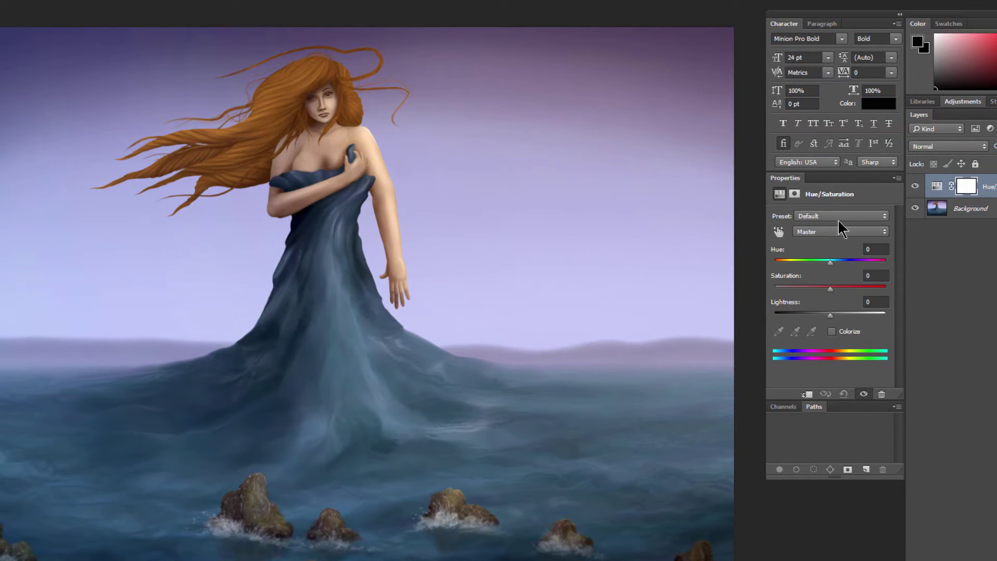
click(810, 229)
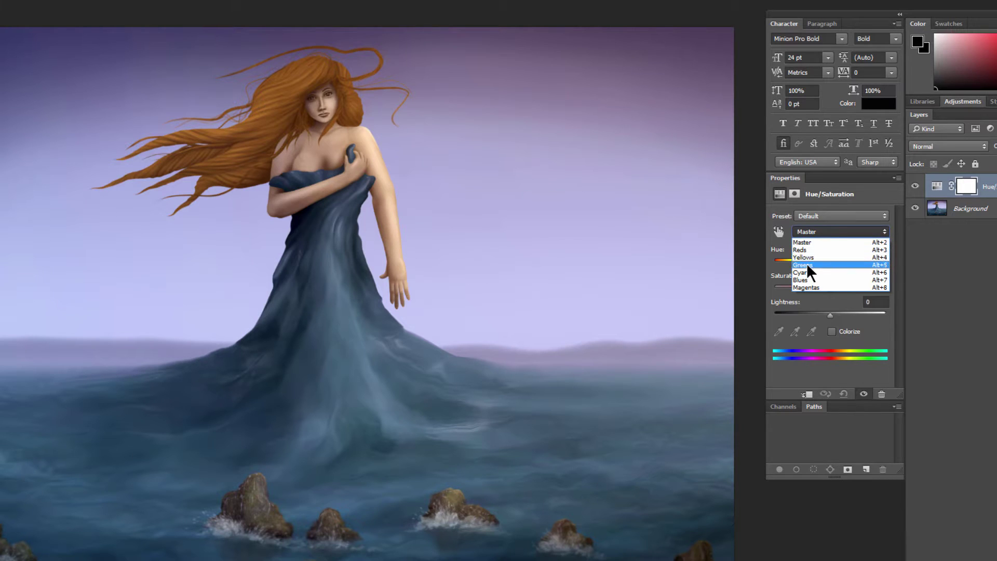
click(807, 240)
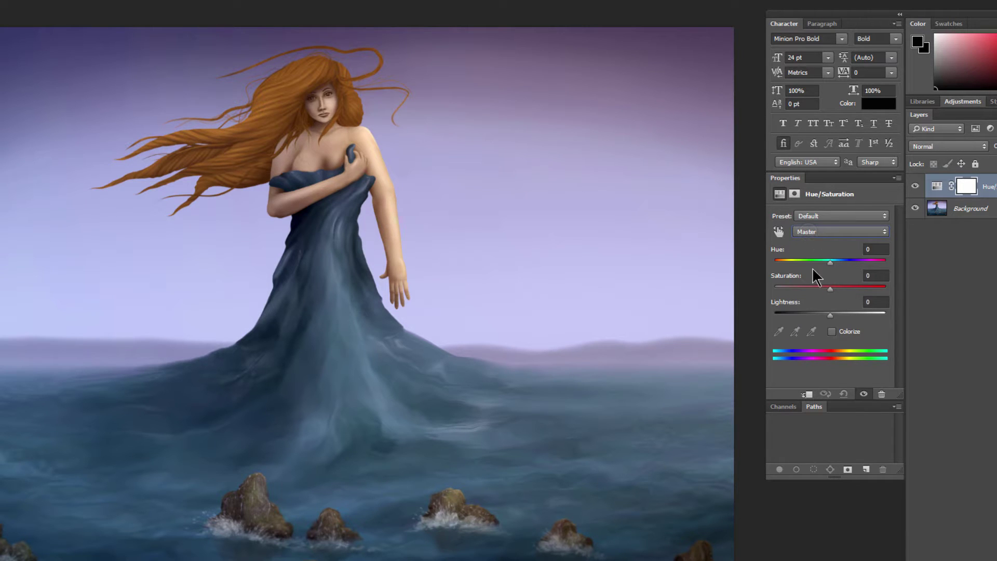
click(821, 231)
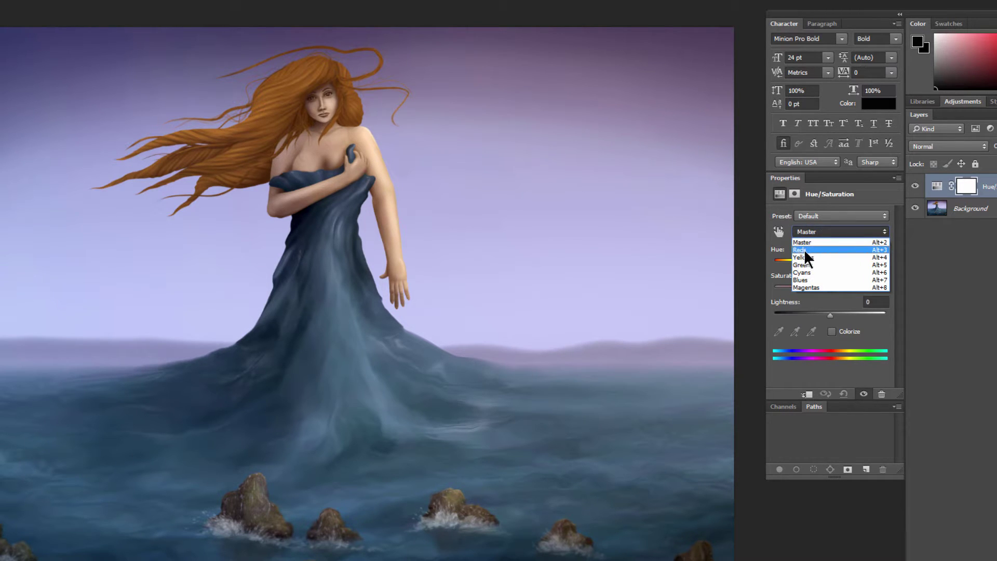
click(804, 250)
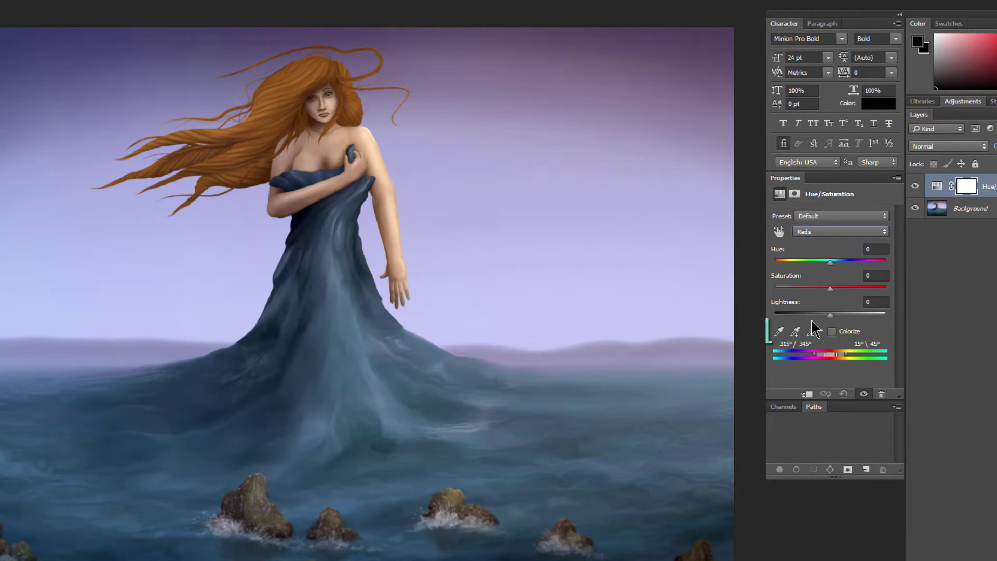
Step: Sample the woman's orange hair as the colour range to adjust and set the Hue to -64
click(779, 335)
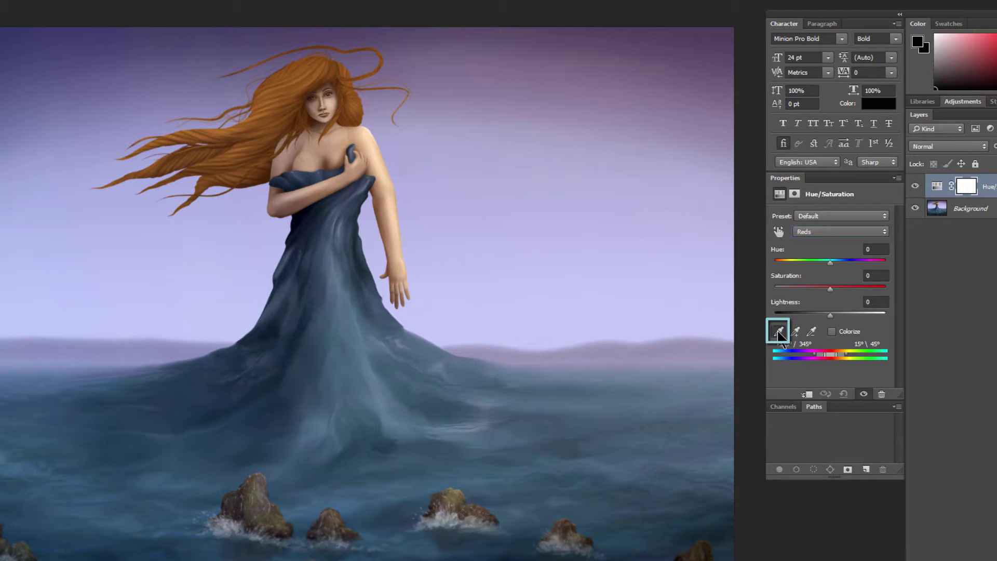
click(303, 86)
drag(829, 262, 805, 264)
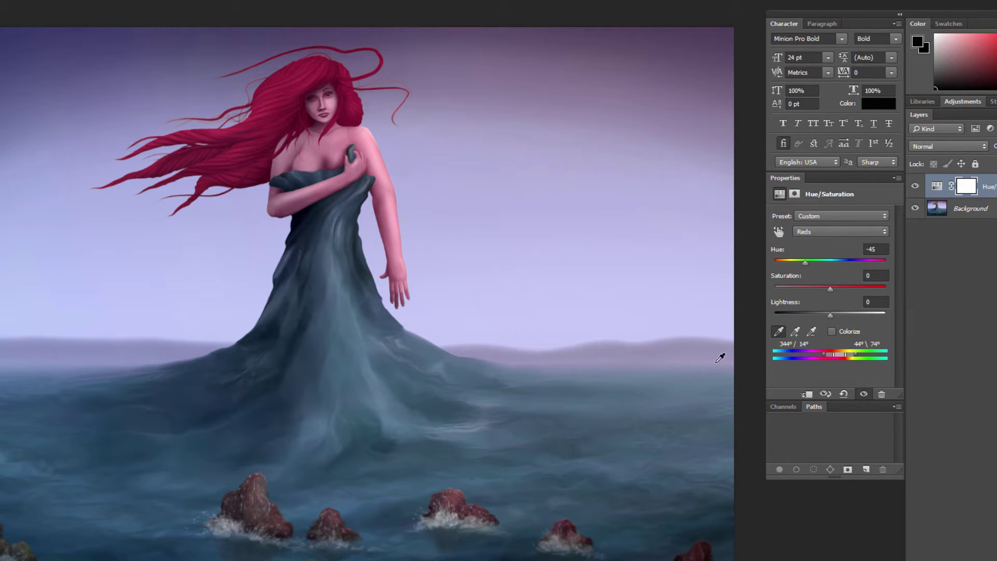
drag(798, 262, 800, 263)
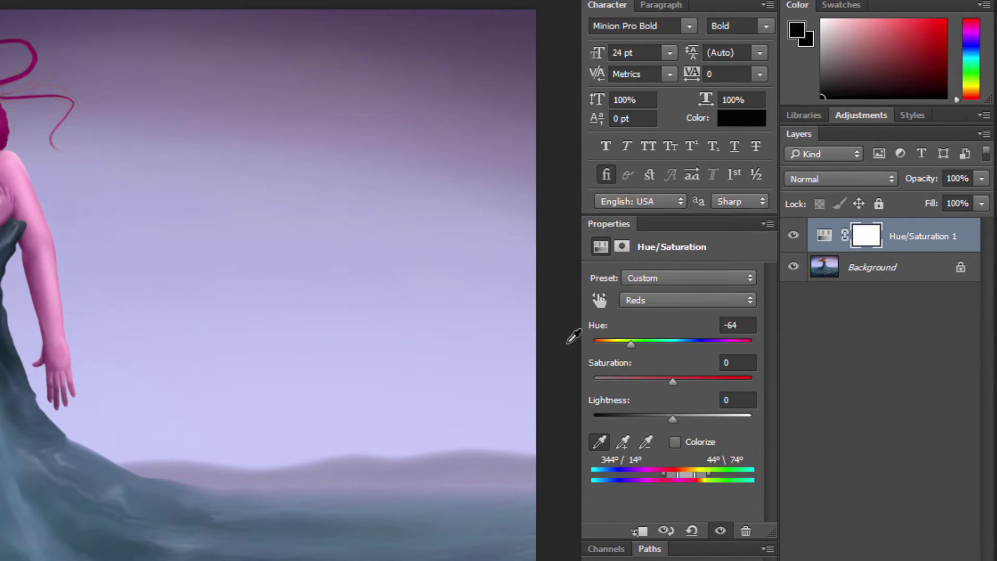
Step: Fill the Hue/Saturation layer's mask with the black foreground colour at 100% opacity in Normal mode
click(865, 236)
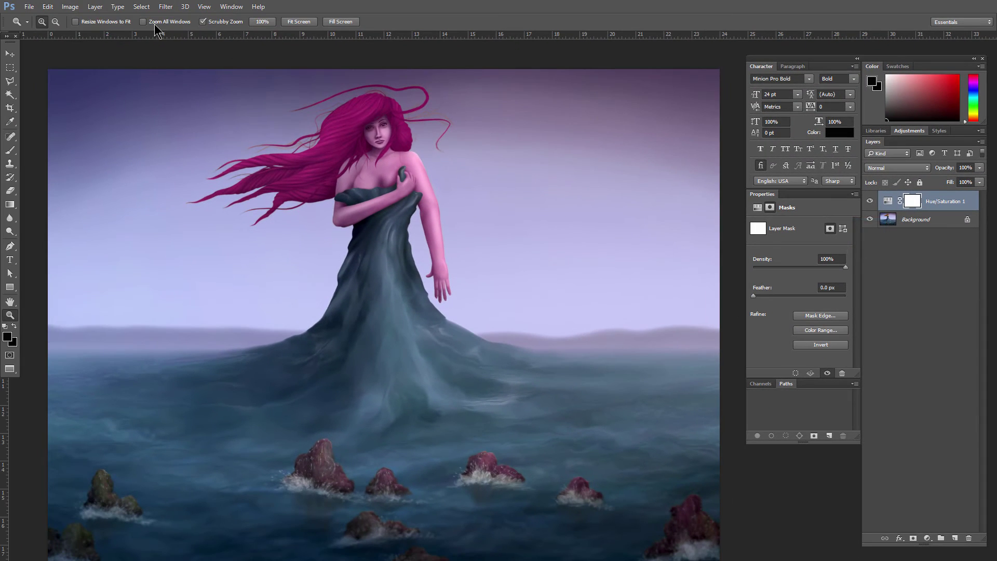
click(48, 6)
click(58, 193)
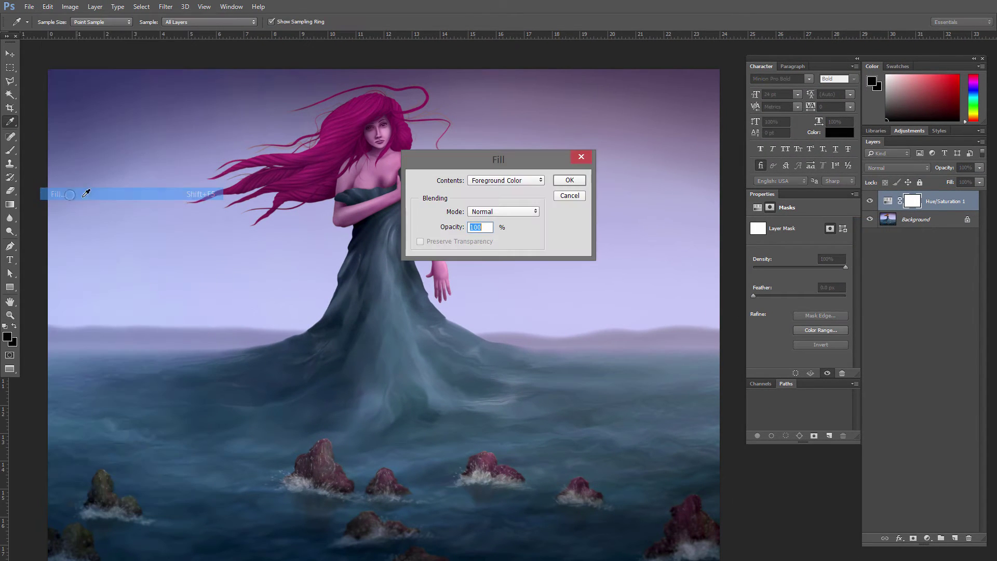
click(570, 181)
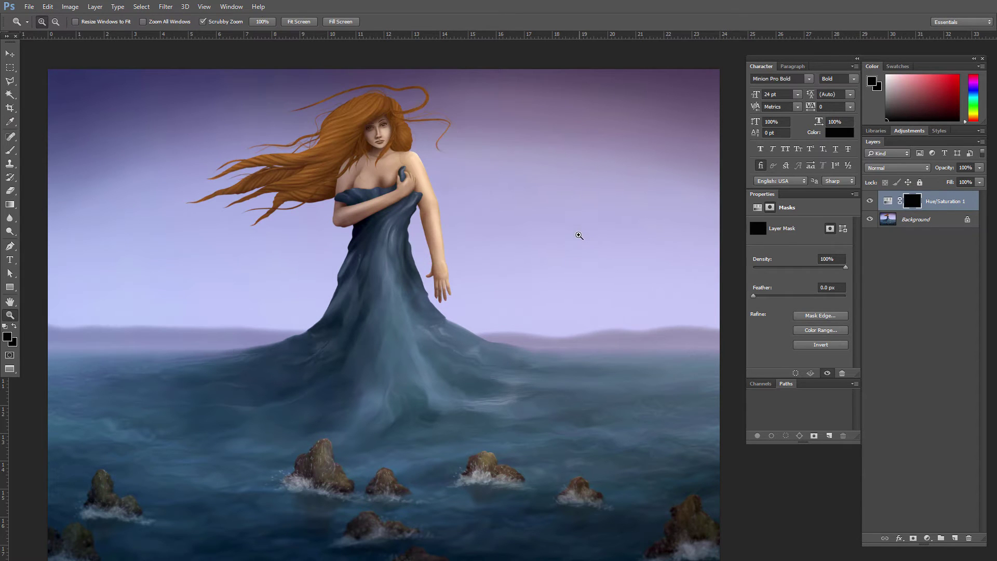
Step: Set up a white, soft round brush with 0% hardness and enlarge it to 200 px
key(x)
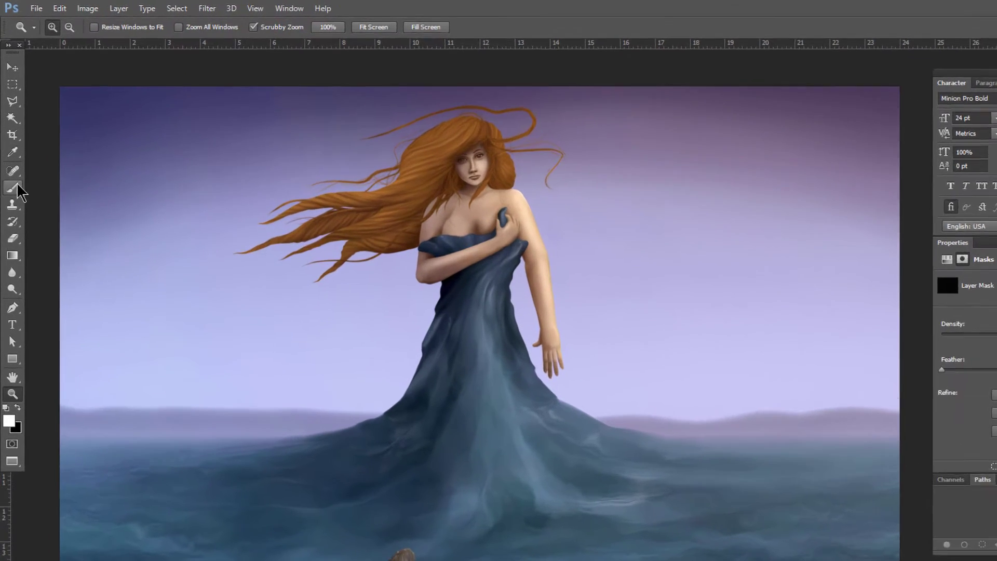
click(11, 151)
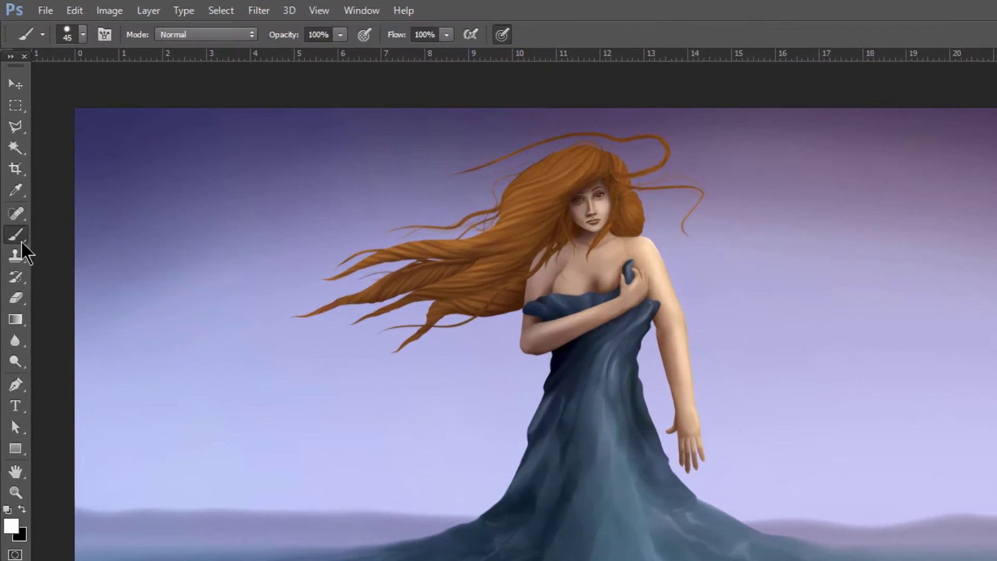
click(83, 35)
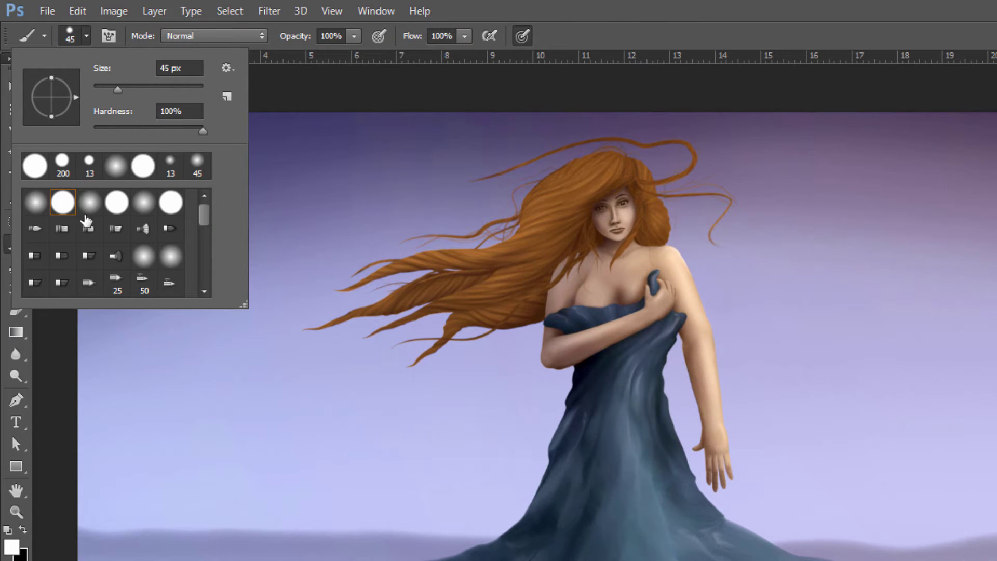
click(35, 206)
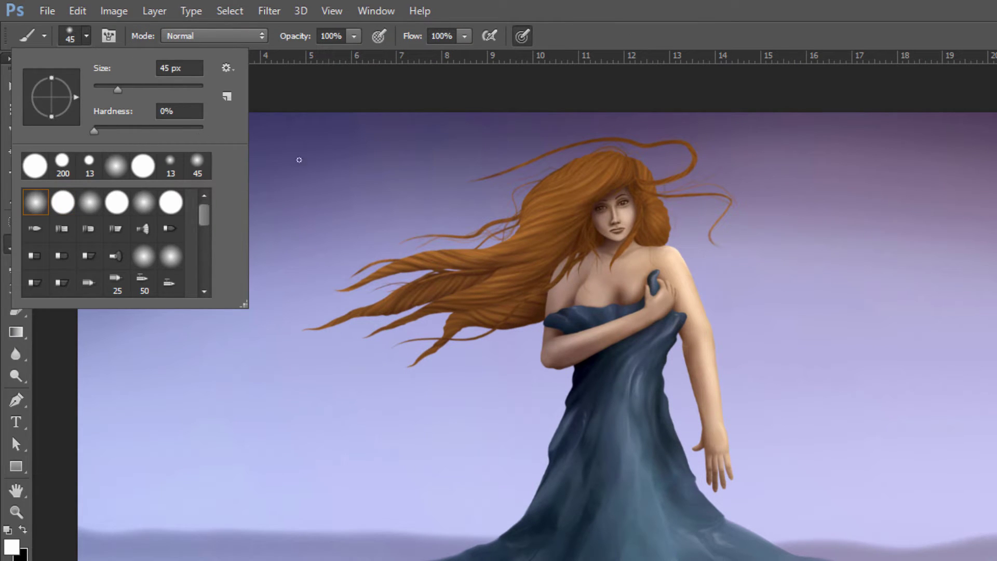
key(bracketright)
key(bracketright)
key(bracketright)
key(bracketright)
key(bracketright)
key(bracketright)
key(bracketright)
key(bracketright)
key(bracketright)
key(bracketright)
Step: Paint white on the mask over the crown of the hair, the flowing ends and the loose upper strands
mouse_move(578, 192)
mouse_down()
mouse_move(560, 204)
mouse_move(545, 196)
mouse_move(529, 226)
mouse_move(556, 185)
mouse_move(591, 168)
mouse_move(628, 171)
mouse_up()
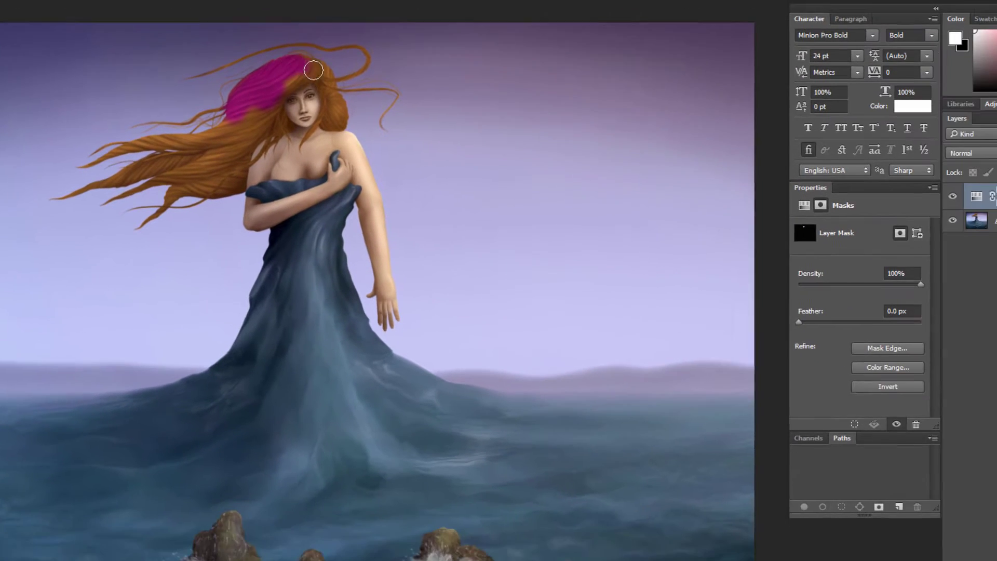
mouse_move(314, 70)
mouse_down()
mouse_move(258, 67)
mouse_move(241, 81)
mouse_move(297, 50)
mouse_move(281, 64)
mouse_move(295, 94)
mouse_up()
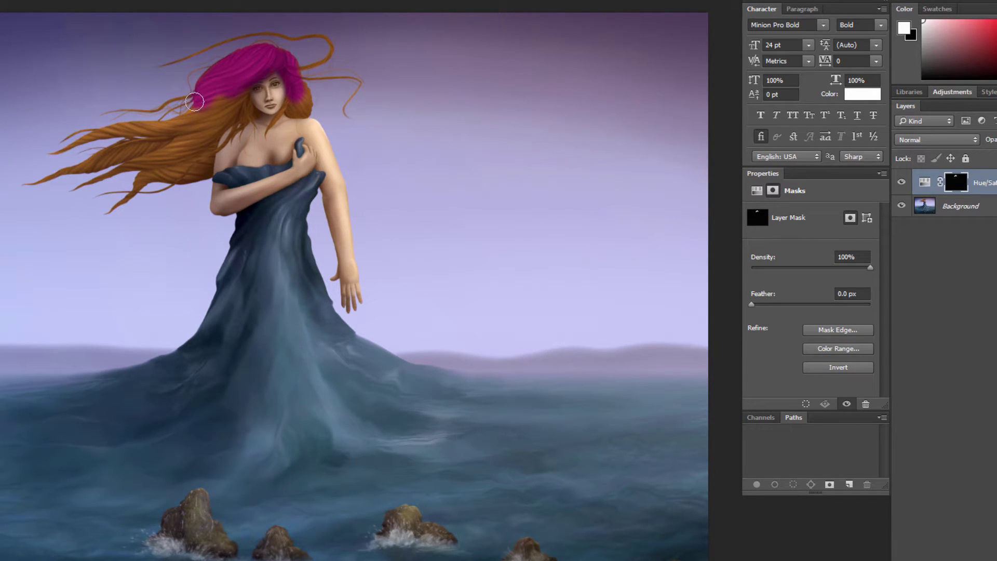
mouse_move(109, 112)
mouse_down()
mouse_move(209, 96)
mouse_move(188, 119)
mouse_move(62, 138)
mouse_move(51, 177)
mouse_move(110, 156)
mouse_move(136, 164)
mouse_move(132, 200)
mouse_move(152, 190)
mouse_move(180, 174)
mouse_move(145, 127)
mouse_up()
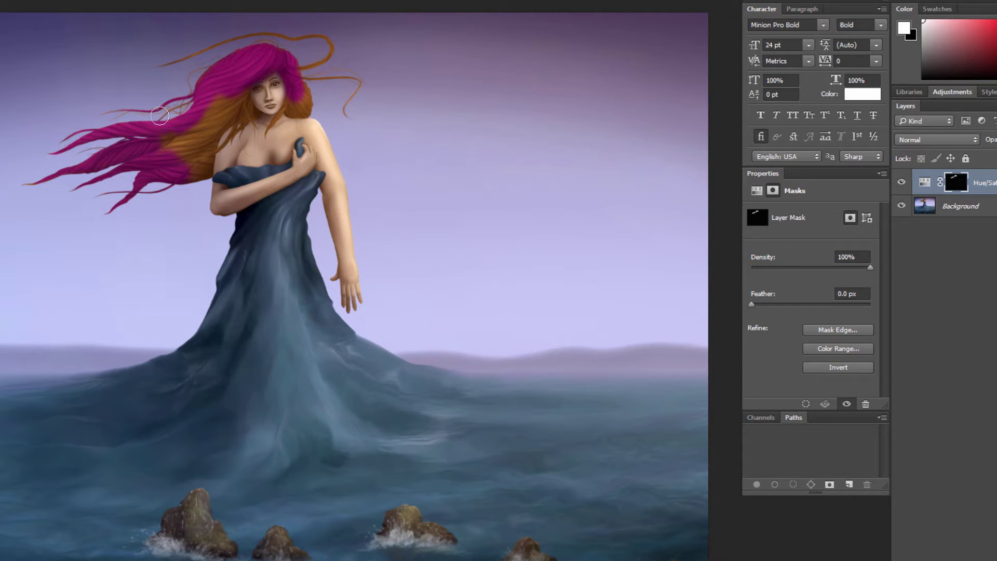
mouse_move(147, 73)
mouse_down()
mouse_move(296, 29)
mouse_move(331, 49)
mouse_move(262, 50)
mouse_move(340, 64)
mouse_move(306, 91)
mouse_move(339, 92)
mouse_move(323, 67)
mouse_move(354, 79)
mouse_move(296, 52)
mouse_move(283, 107)
mouse_move(304, 91)
mouse_move(296, 103)
mouse_up()
Step: Reduce the brush to 90 px and paint white on the mask over the remaining orange hair around the face and shoulder
click(283, 89)
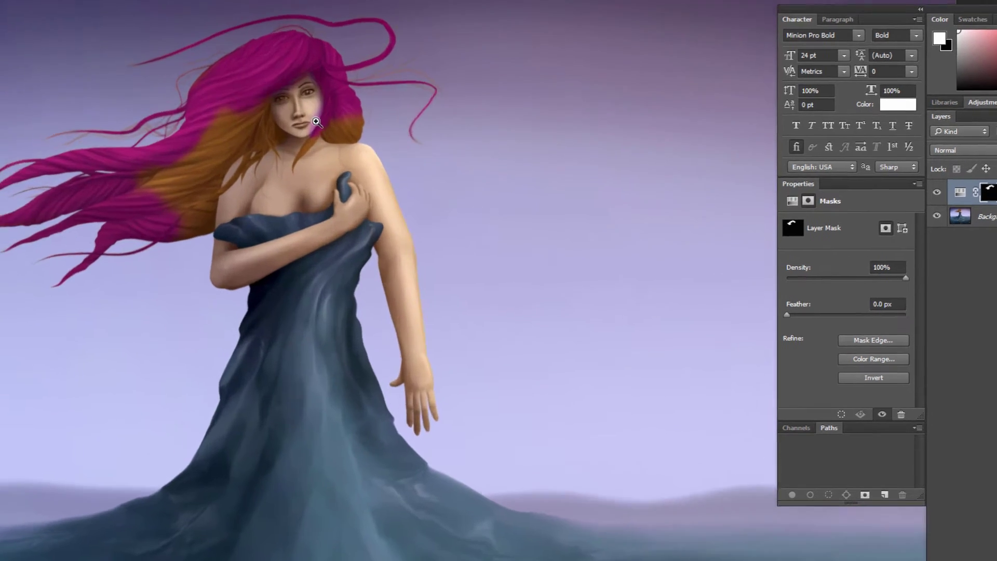
click(282, 94)
click(282, 98)
drag(270, 204, 370, 271)
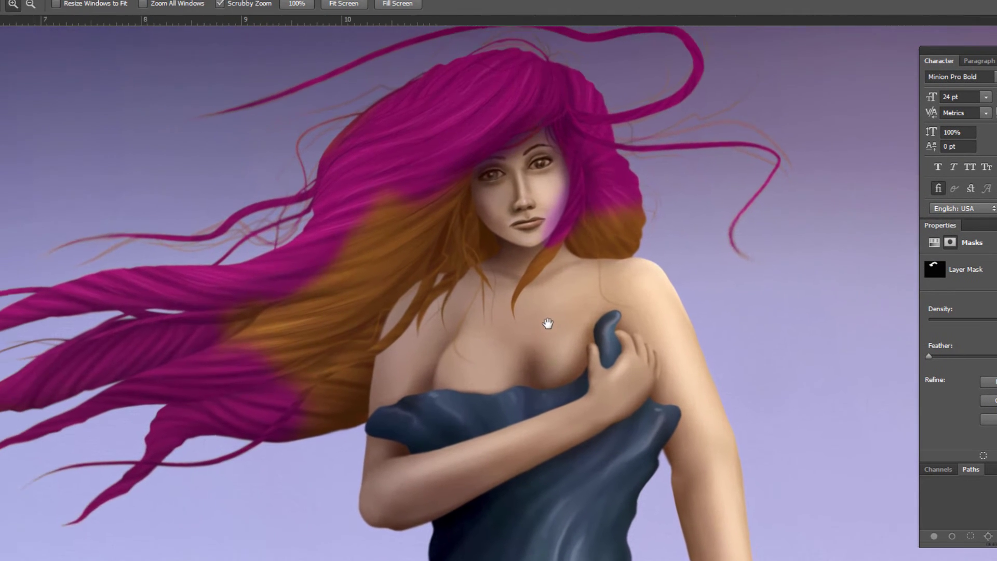
drag(547, 323, 556, 326)
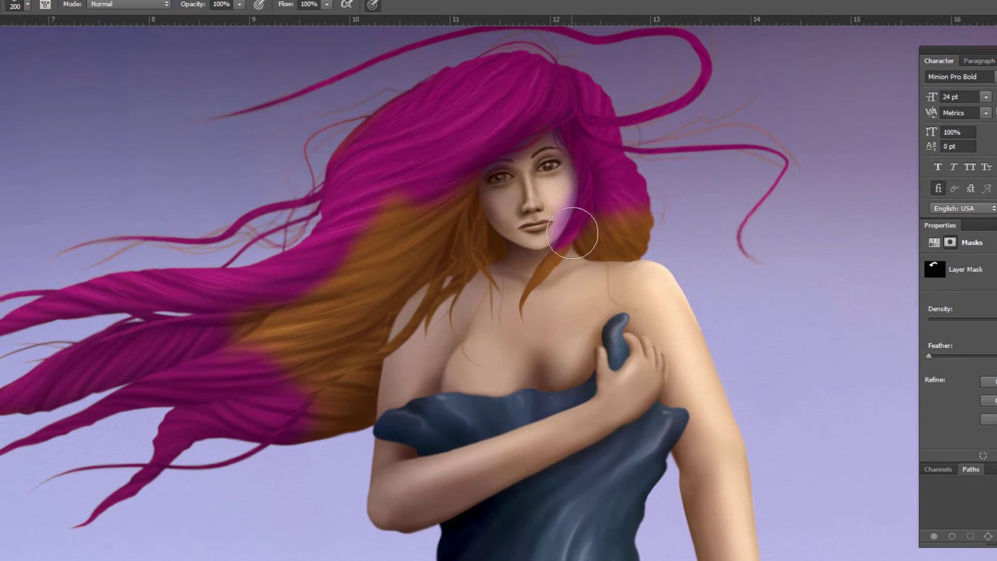
key(bracketleft)
key(bracketleft)
key(bracketleft)
key(bracketleft)
mouse_move(566, 241)
mouse_down()
mouse_move(527, 287)
mouse_move(546, 268)
mouse_move(522, 297)
mouse_move(529, 289)
mouse_move(523, 317)
mouse_move(543, 276)
mouse_up()
mouse_move(594, 222)
mouse_down()
mouse_move(583, 233)
mouse_move(597, 245)
mouse_move(600, 196)
mouse_move(650, 170)
mouse_move(521, 174)
mouse_move(485, 291)
mouse_move(262, 438)
mouse_move(322, 394)
mouse_up()
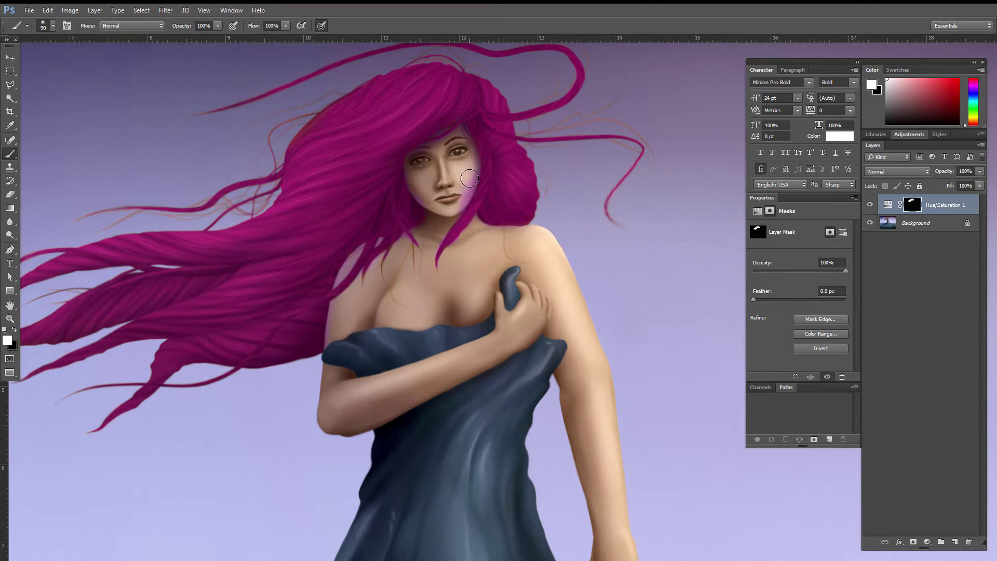
Step: Paint black on the mask over the woman's face to remove the magenta spill from her skin
key(x)
mouse_move(459, 191)
mouse_down()
mouse_move(467, 193)
mouse_move(457, 203)
mouse_move(468, 166)
mouse_move(462, 192)
mouse_move(420, 193)
mouse_up()
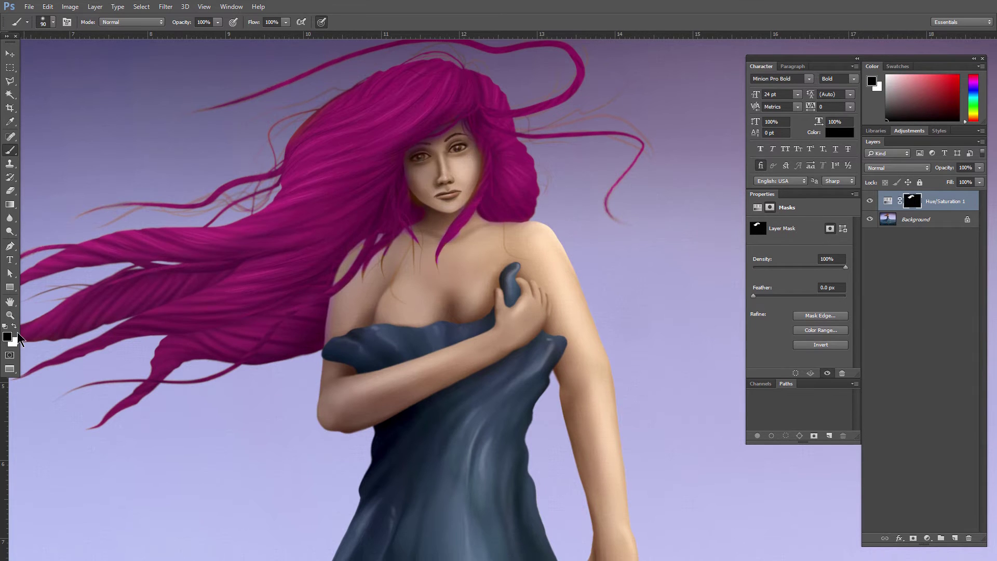
key(z)
alt+click(503, 416)
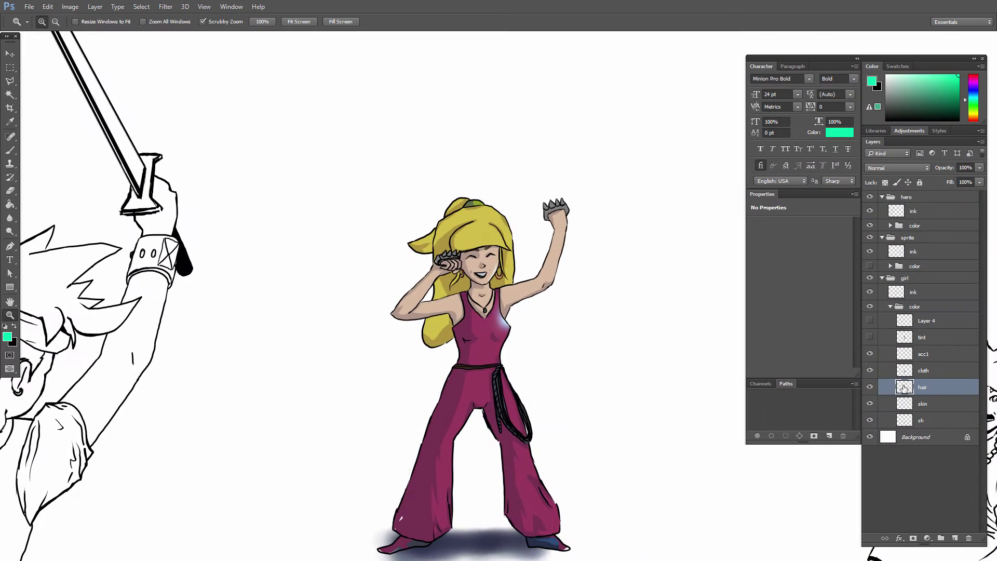
Step: Check the cartoon girl's hair and cloth layers by toggling their visibility, and shift the hair layer's hue with Hue/Saturation
click(870, 386)
click(869, 386)
click(869, 370)
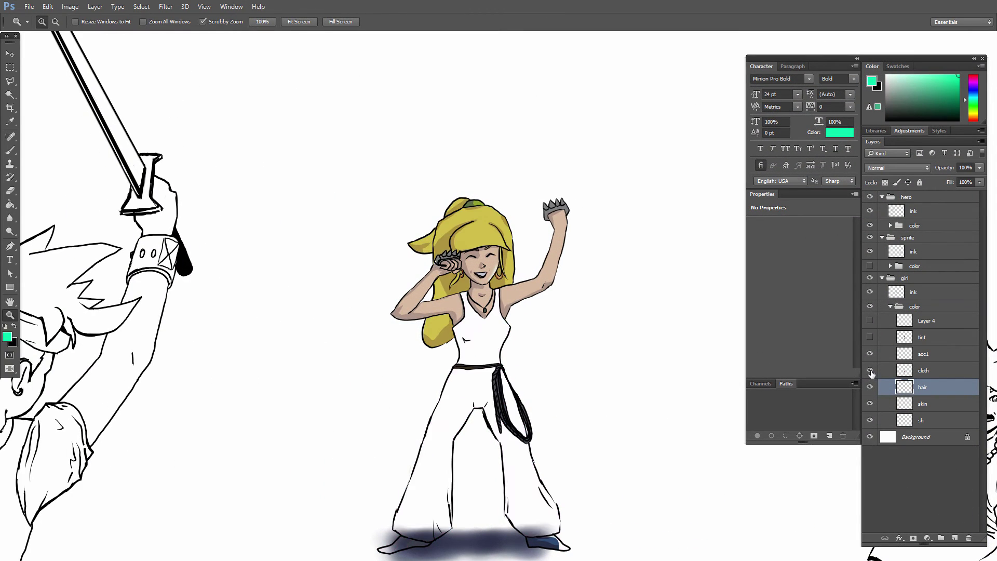
click(870, 370)
click(70, 6)
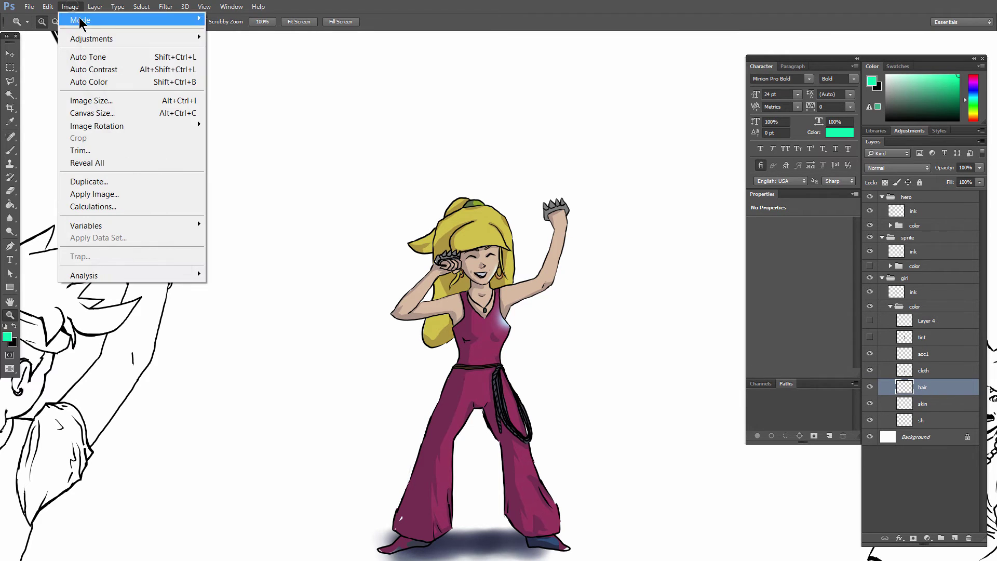
mouse_move(85, 35)
click(218, 106)
drag(671, 214, 710, 217)
key(Return)
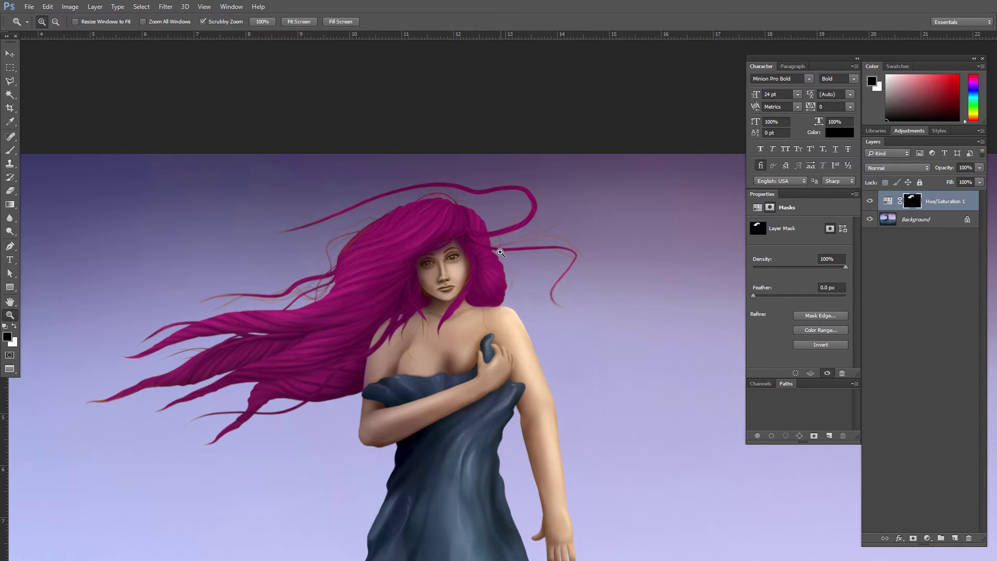
Step: Add a new layer above the Hue/Saturation layer and prepare a smaller brush with the magenta sampled from the hair
click(500, 252)
drag(423, 370, 506, 340)
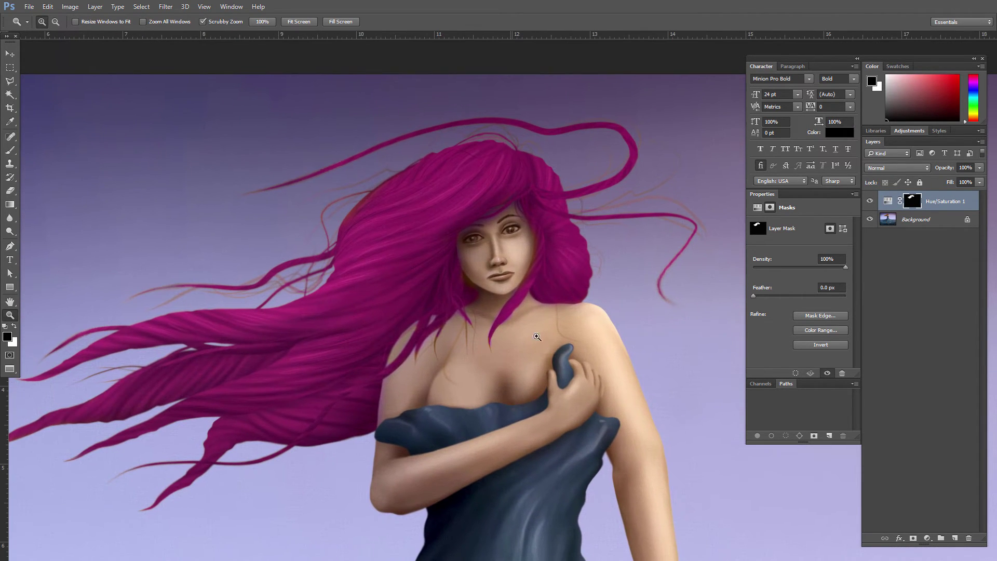
click(954, 538)
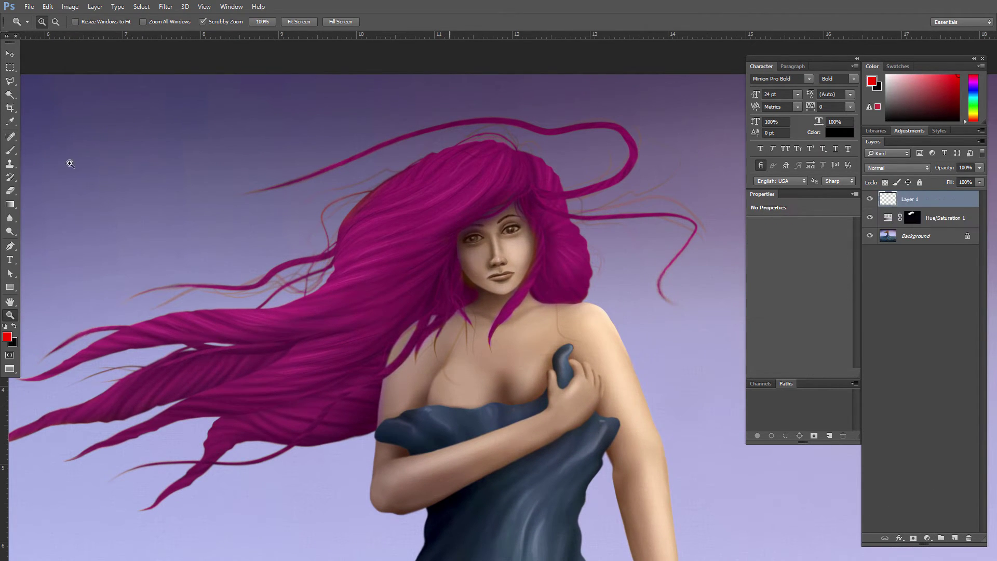
click(10, 150)
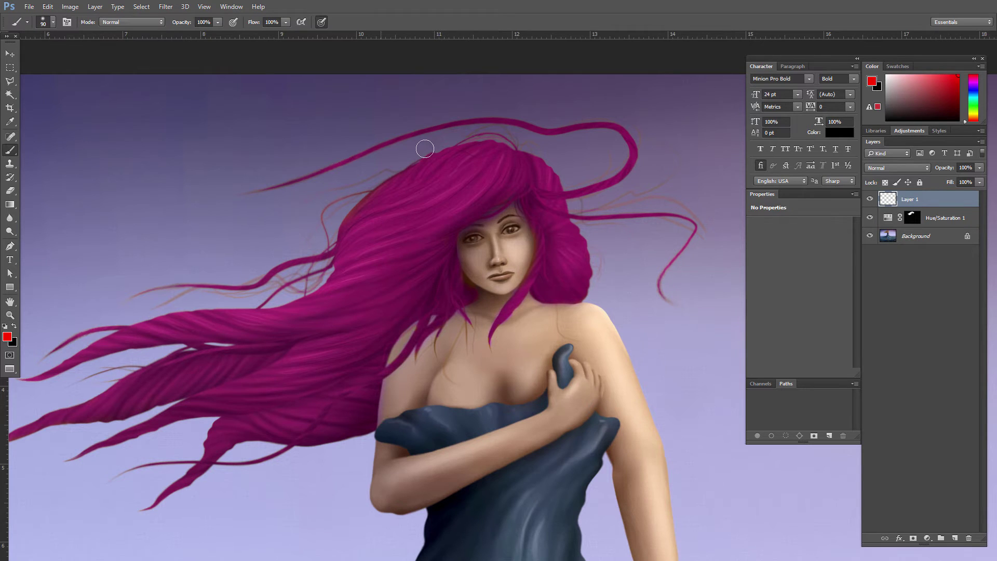
alt+click(455, 187)
key(bracketleft)
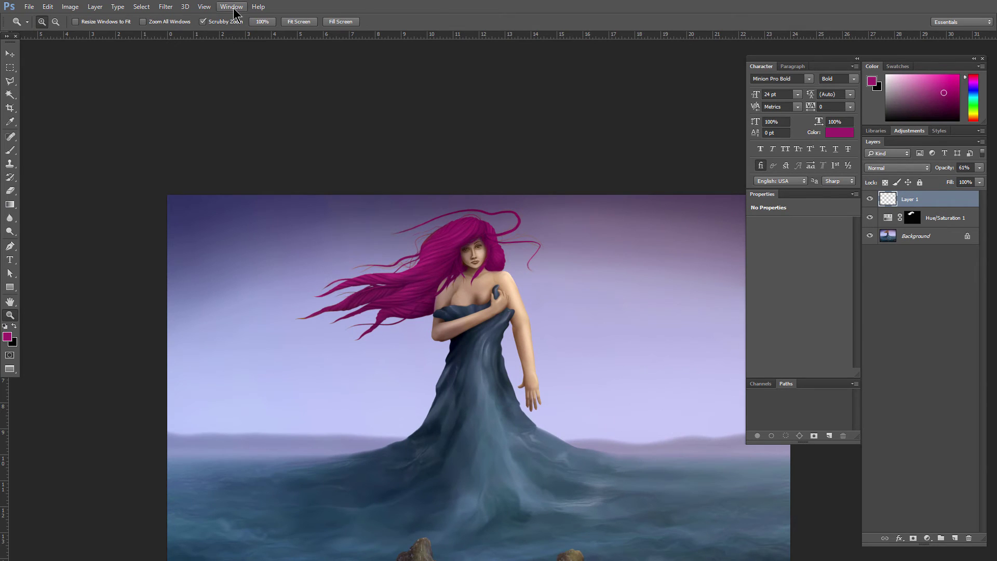
Step: Switch to tea-party.tif and add a new layer with its blend mode set to Multiply
click(232, 8)
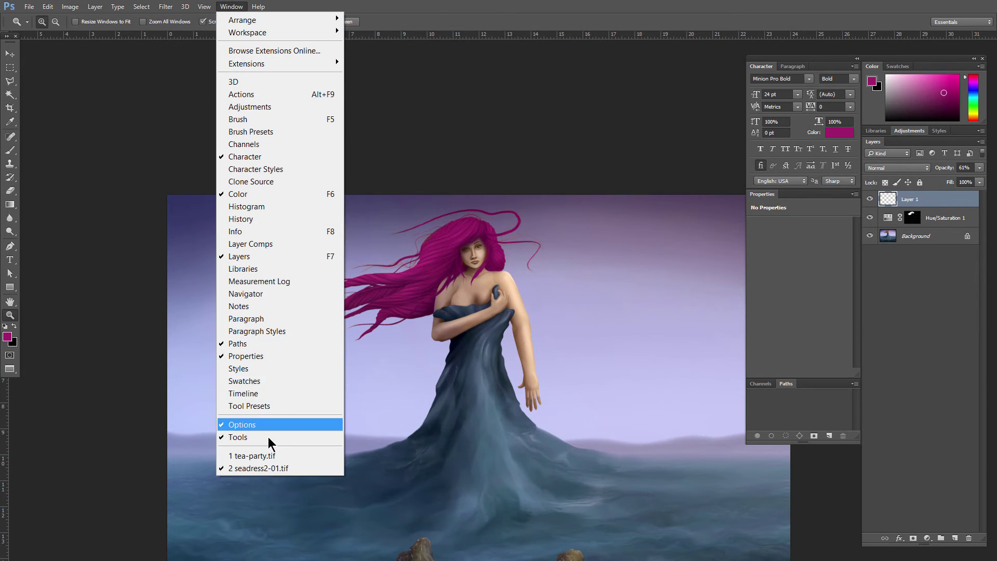
click(263, 455)
click(954, 538)
click(896, 168)
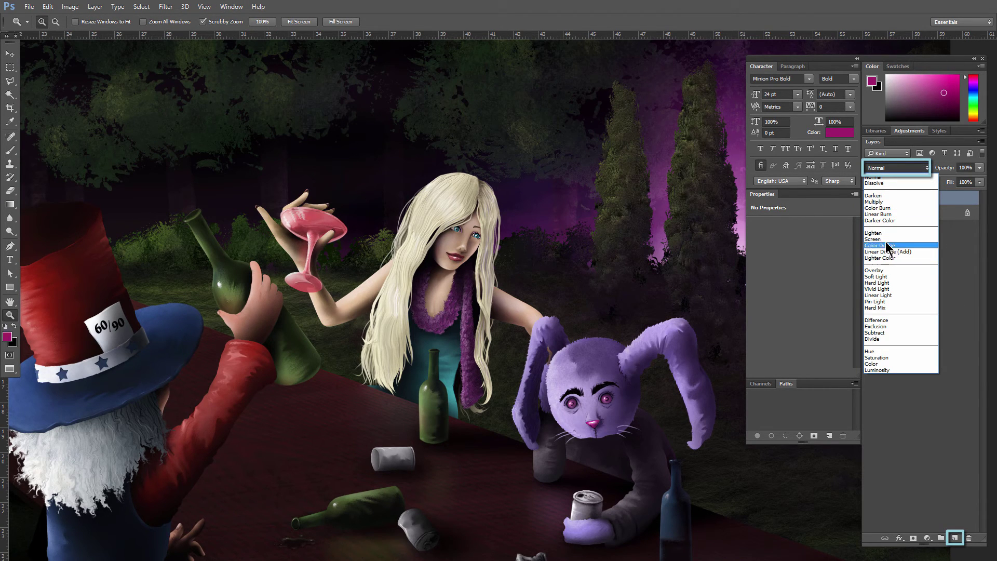
click(883, 202)
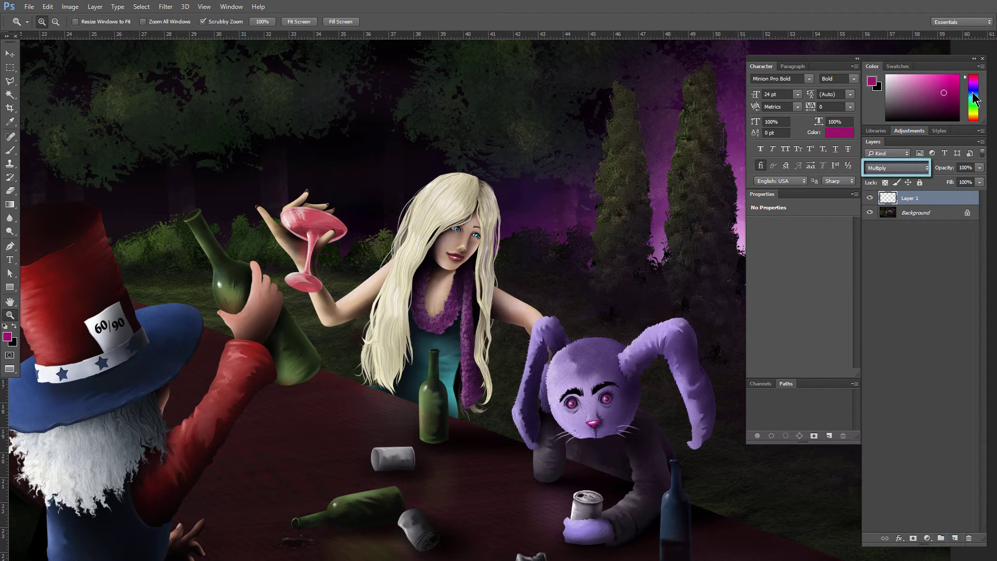
Step: Choose a bright spring green and brush an outline around the woman's blonde hair on the Multiply layer
click(976, 93)
drag(976, 107, 964, 78)
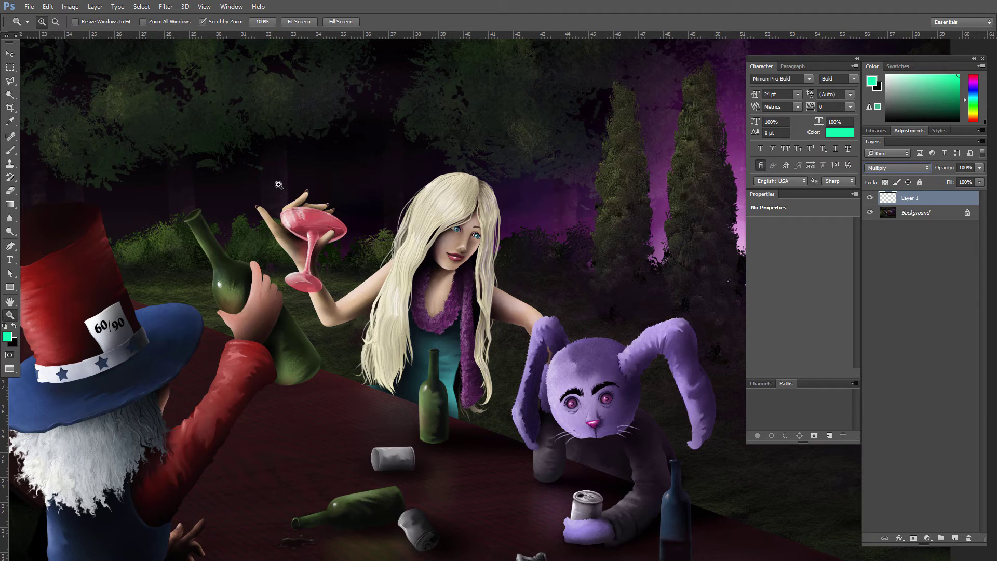
click(9, 151)
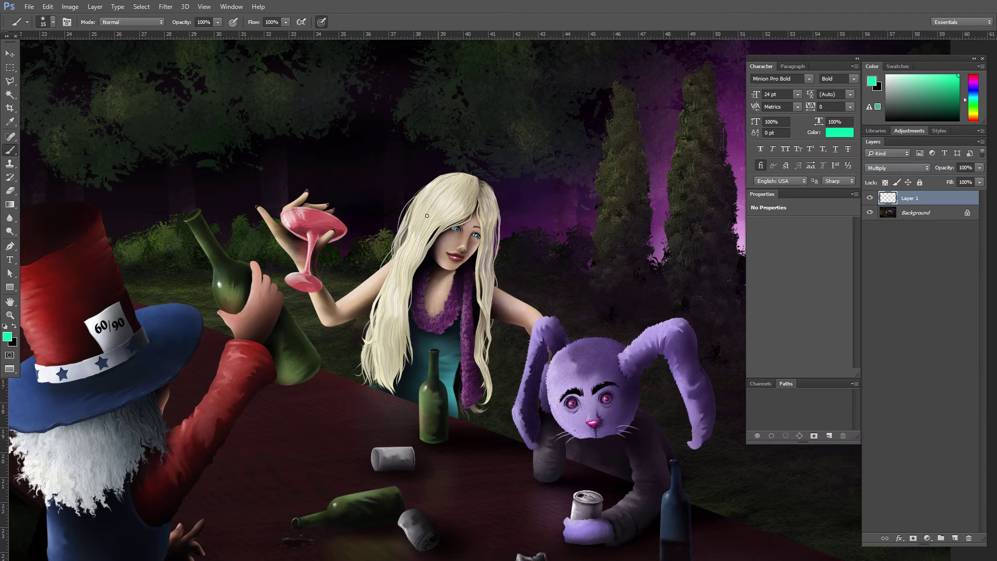
key(z)
click(432, 236)
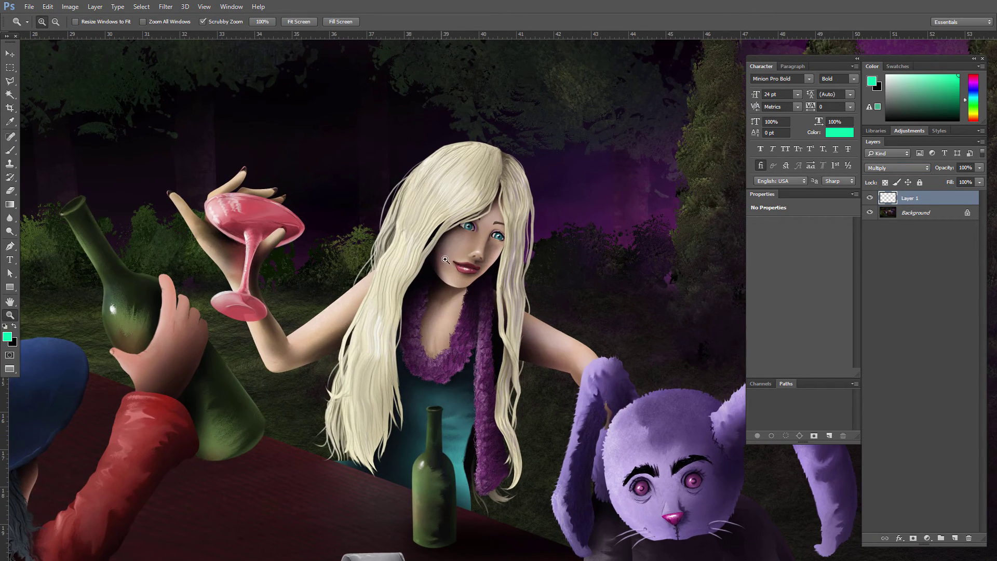
key(b)
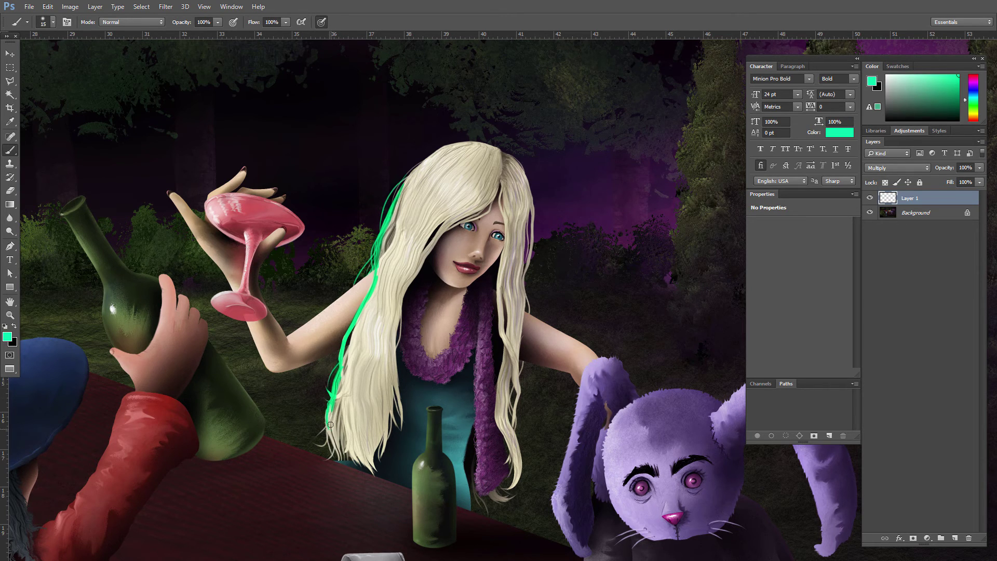
drag(343, 441, 372, 472)
mouse_move(374, 467)
mouse_down()
mouse_move(419, 262)
mouse_move(499, 183)
mouse_up()
mouse_move(501, 182)
mouse_down()
mouse_move(499, 410)
mouse_move(513, 485)
mouse_up()
drag(513, 485, 528, 203)
mouse_move(402, 190)
mouse_down()
mouse_move(420, 165)
mouse_move(502, 150)
mouse_up()
drag(502, 151, 530, 201)
Step: Fill the outlined hair areas with the same green using the Paint Bucket and brush in the remaining strands
key(shift+g)
click(436, 208)
click(513, 233)
key(b)
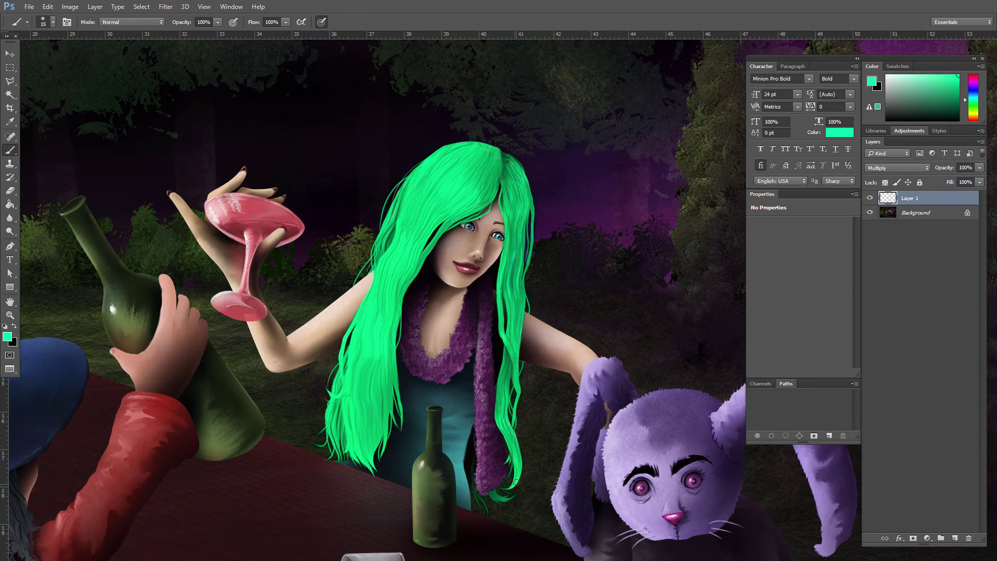
Step: Shift the painted hair layer's hue to +42 with Hue/Saturation to turn the hair blue
key(z)
alt+click(470, 368)
alt+click(471, 370)
alt+click(471, 400)
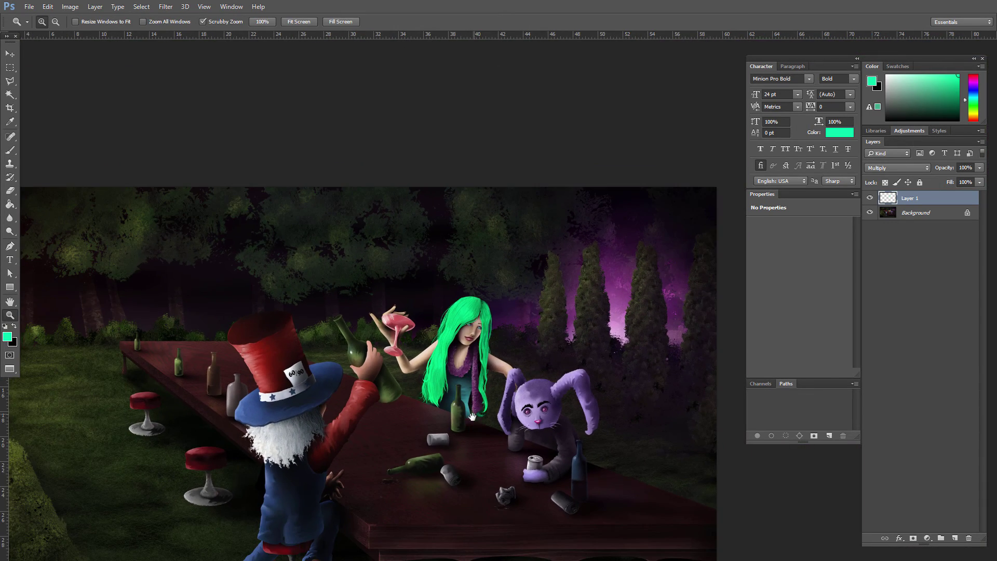
drag(471, 417, 477, 366)
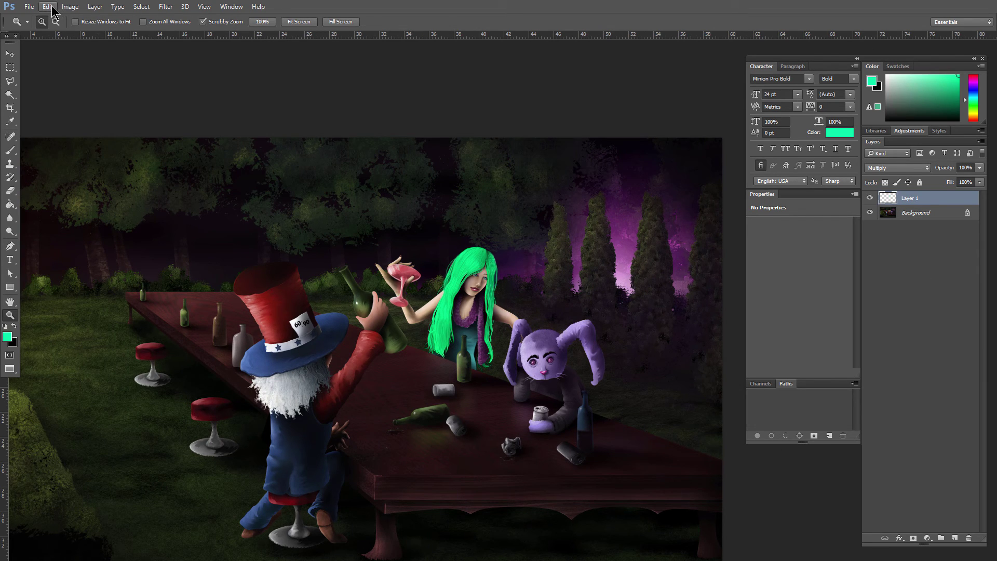
click(71, 7)
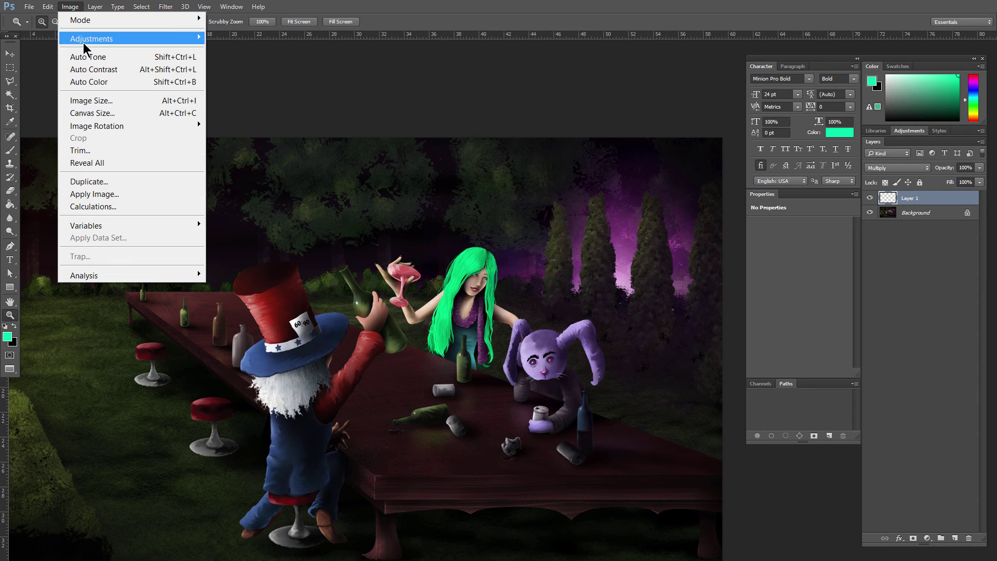
mouse_move(86, 44)
click(245, 106)
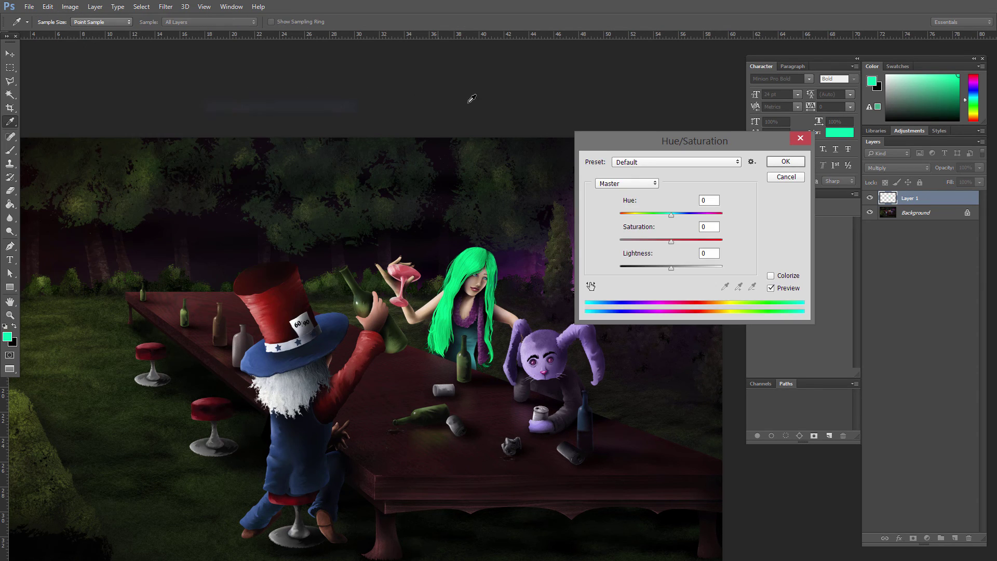
drag(671, 214, 693, 215)
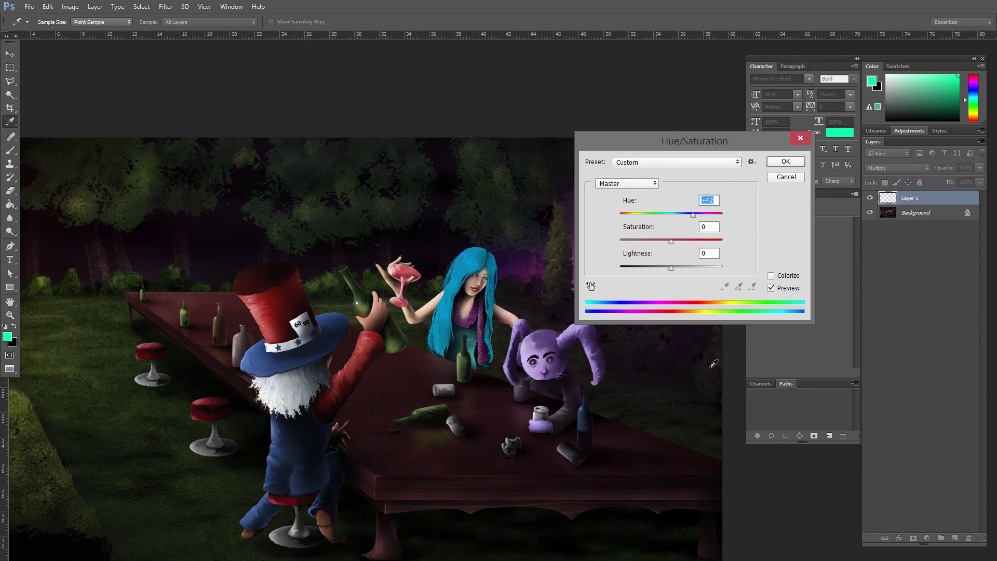
click(786, 177)
Step: Lower the painted hair layer's opacity to 42%
click(979, 168)
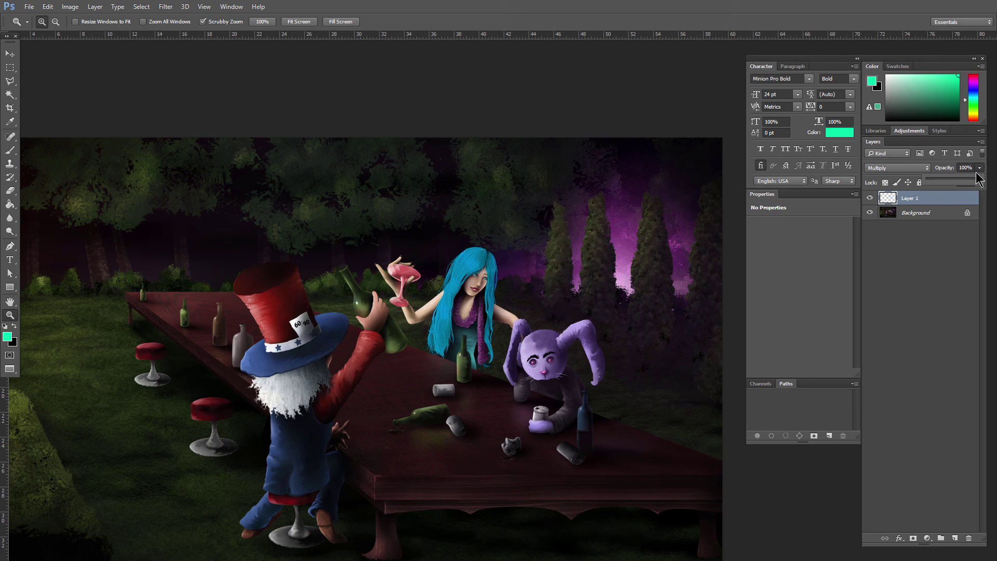
drag(977, 176, 951, 183)
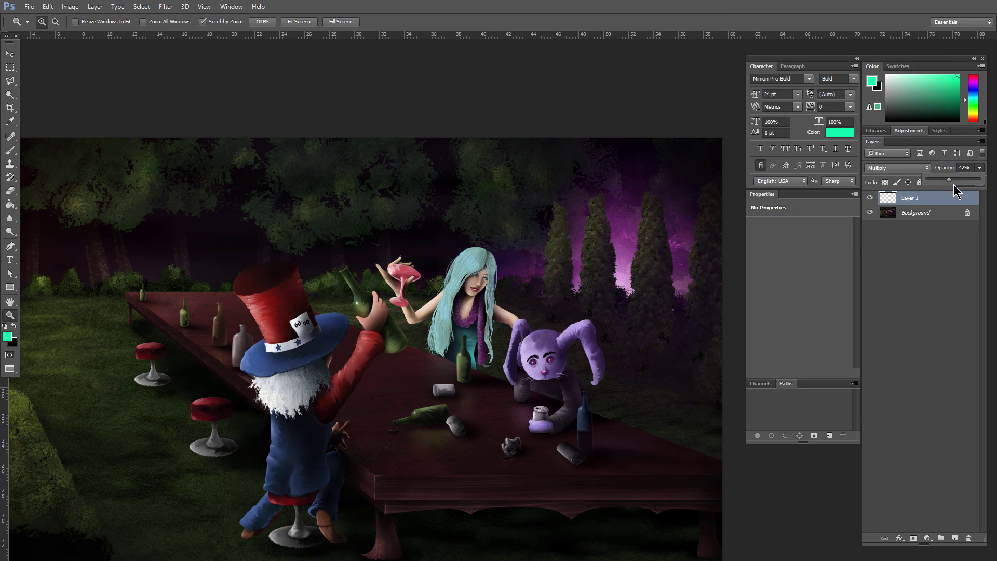